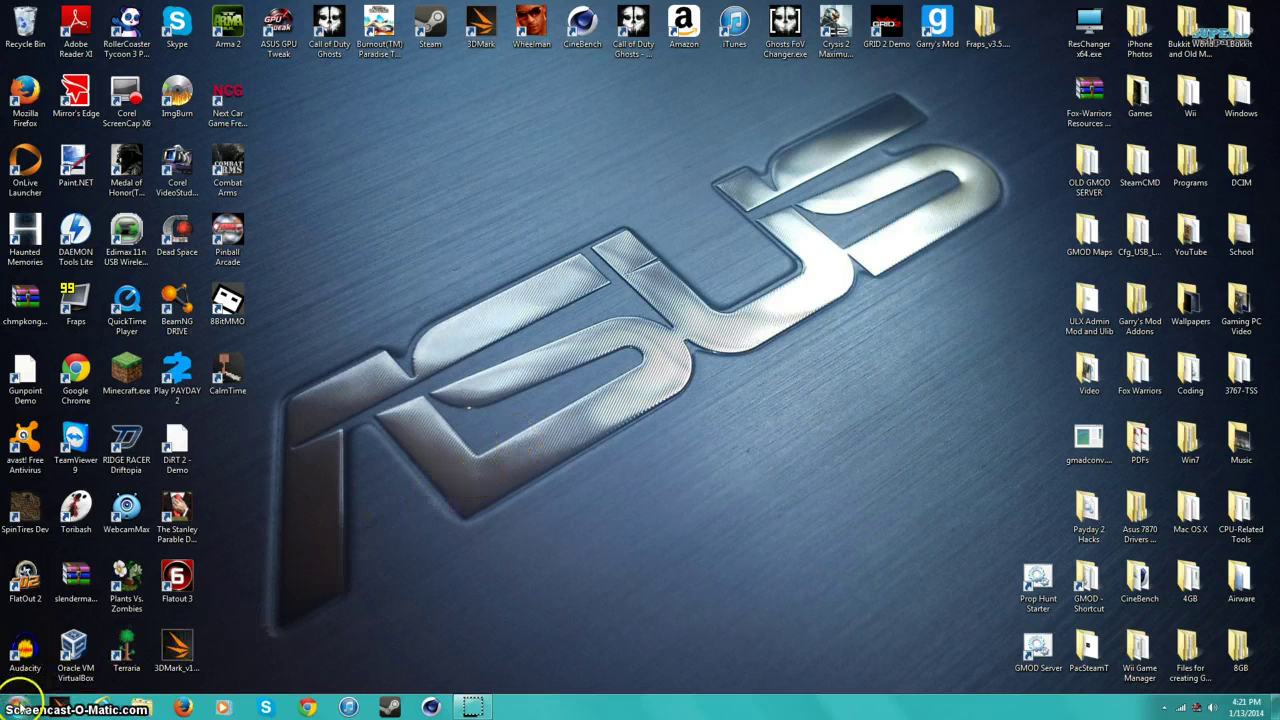
# Step: Open Computer's Properties, then the Advanced system settings dialog, arranging both windows
pyautogui.click(18, 705)
pyautogui.rightClick(220, 536)
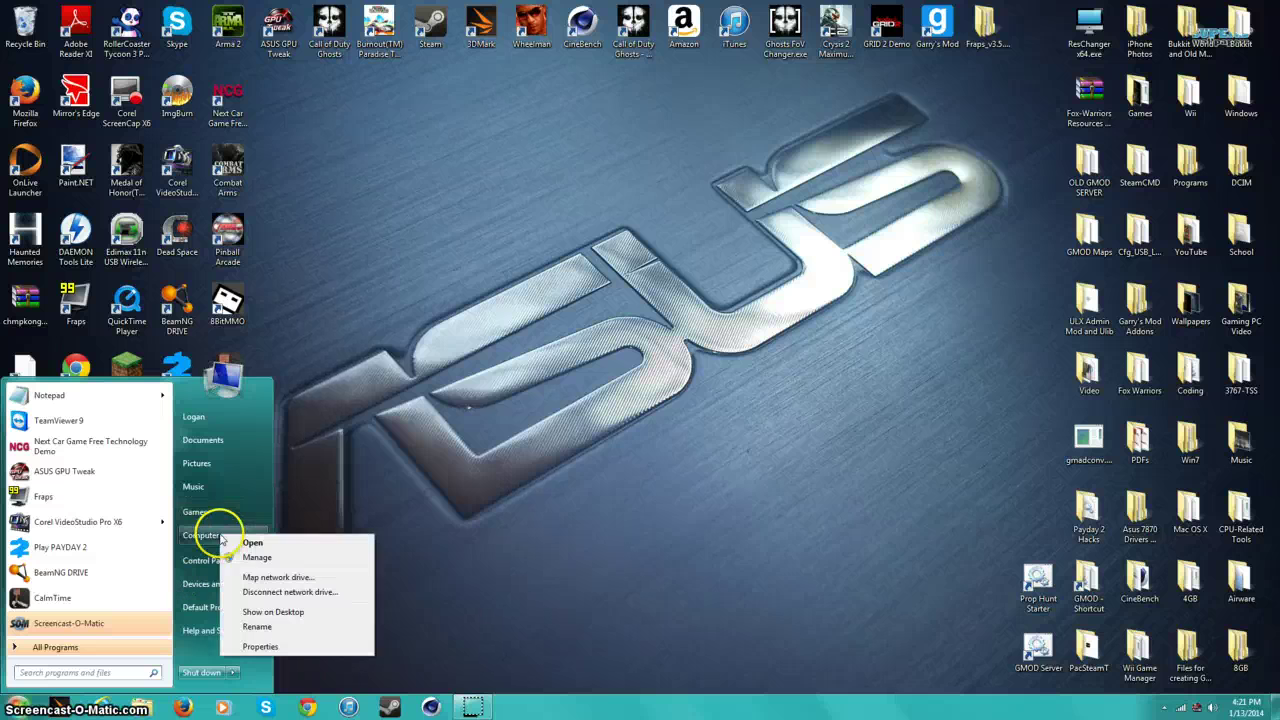
pyautogui.click(260, 648)
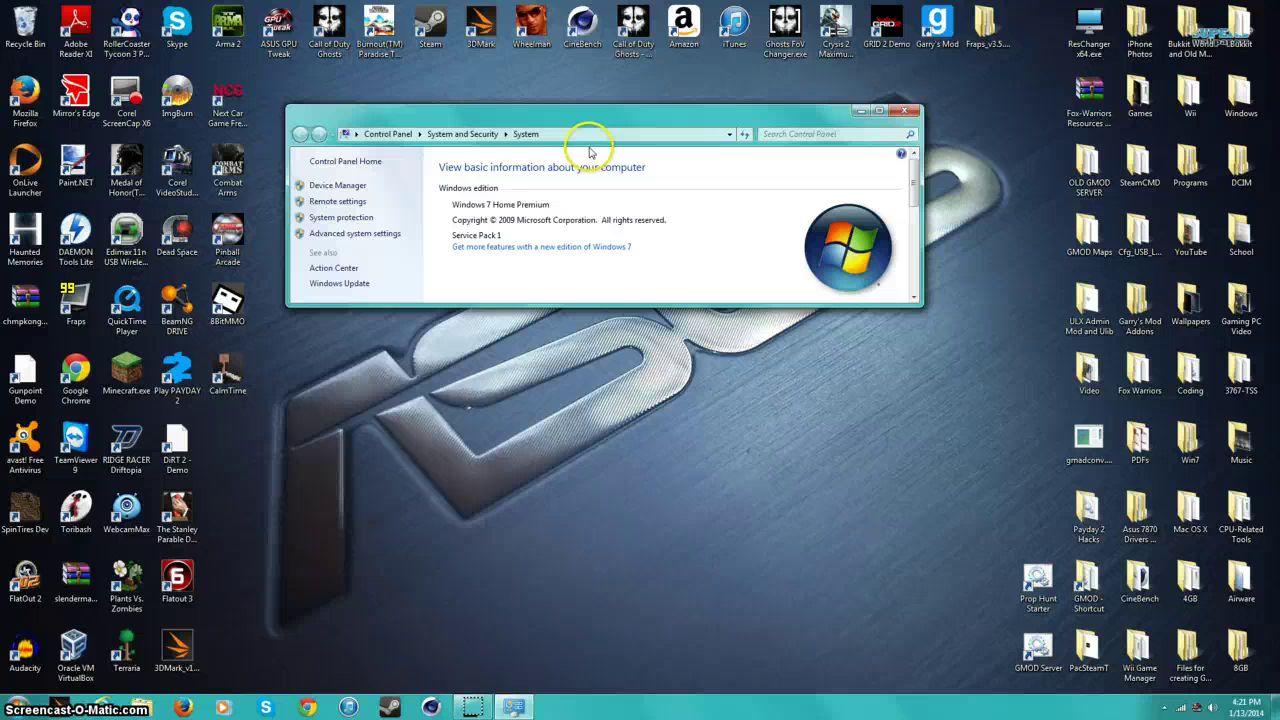
pyautogui.moveTo(587, 114); pyautogui.dragTo(589, 97)
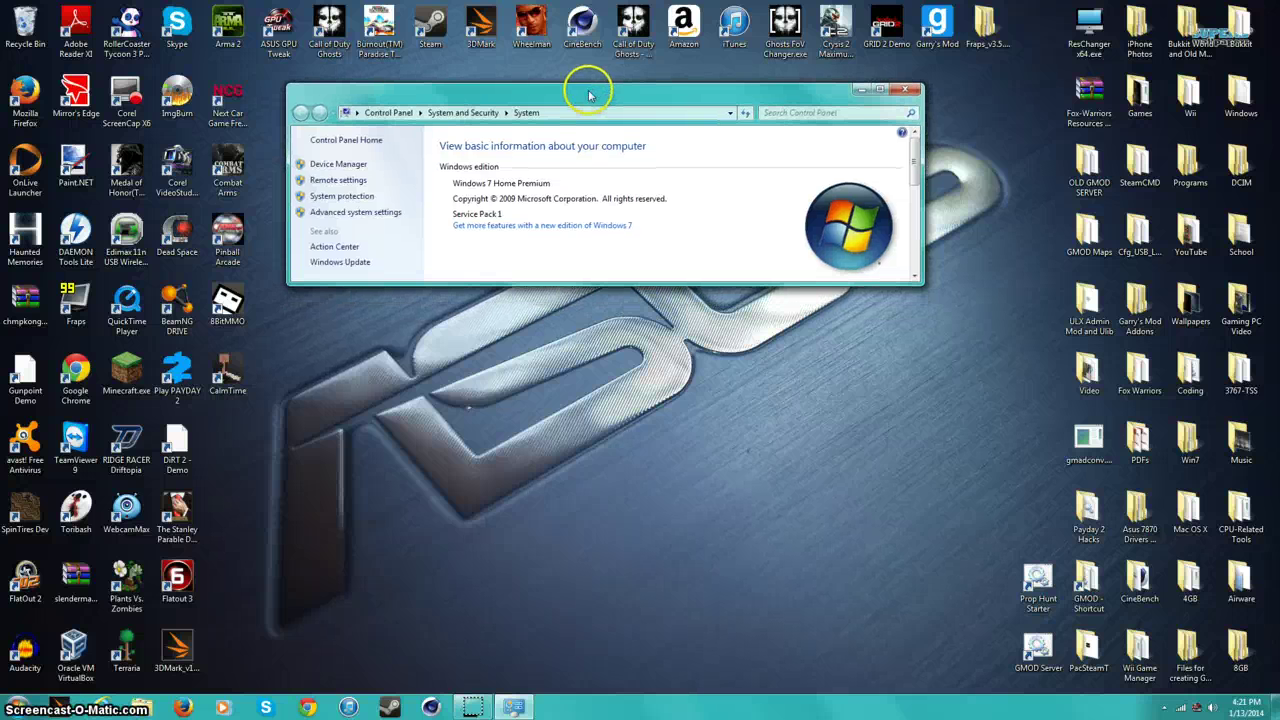
pyautogui.click(338, 216)
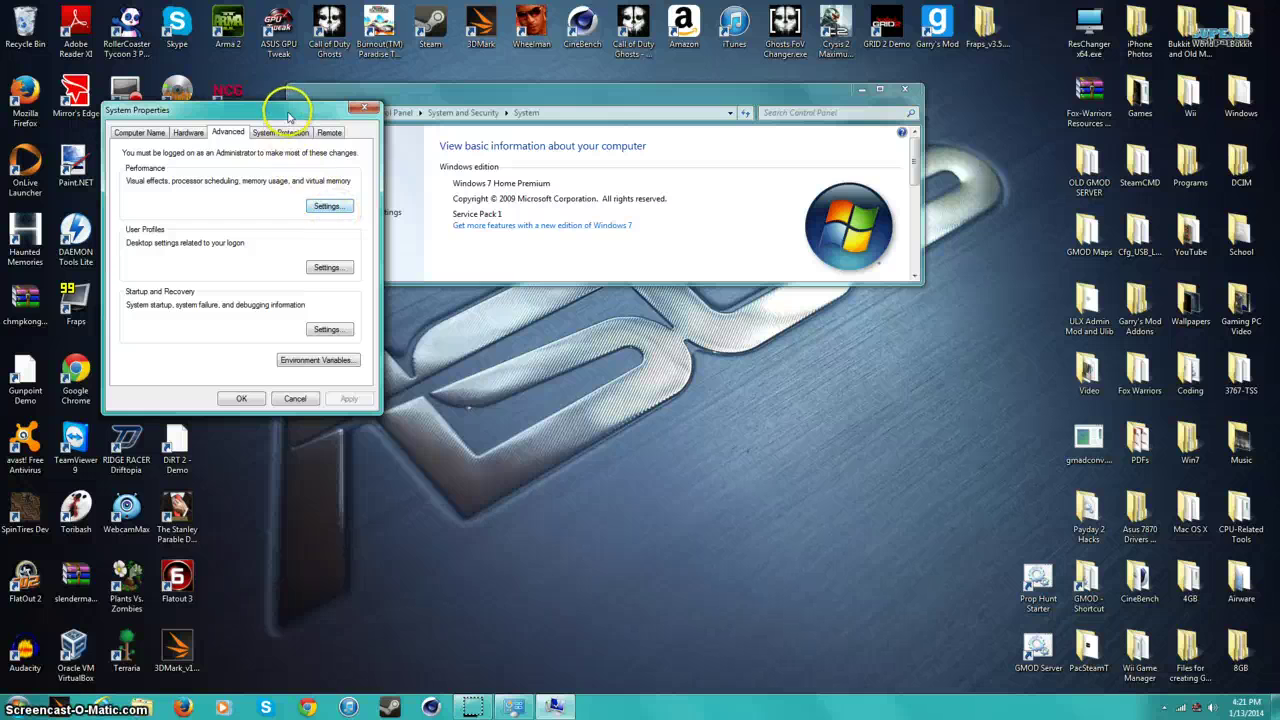
pyautogui.moveTo(286, 108); pyautogui.dragTo(510, 151)
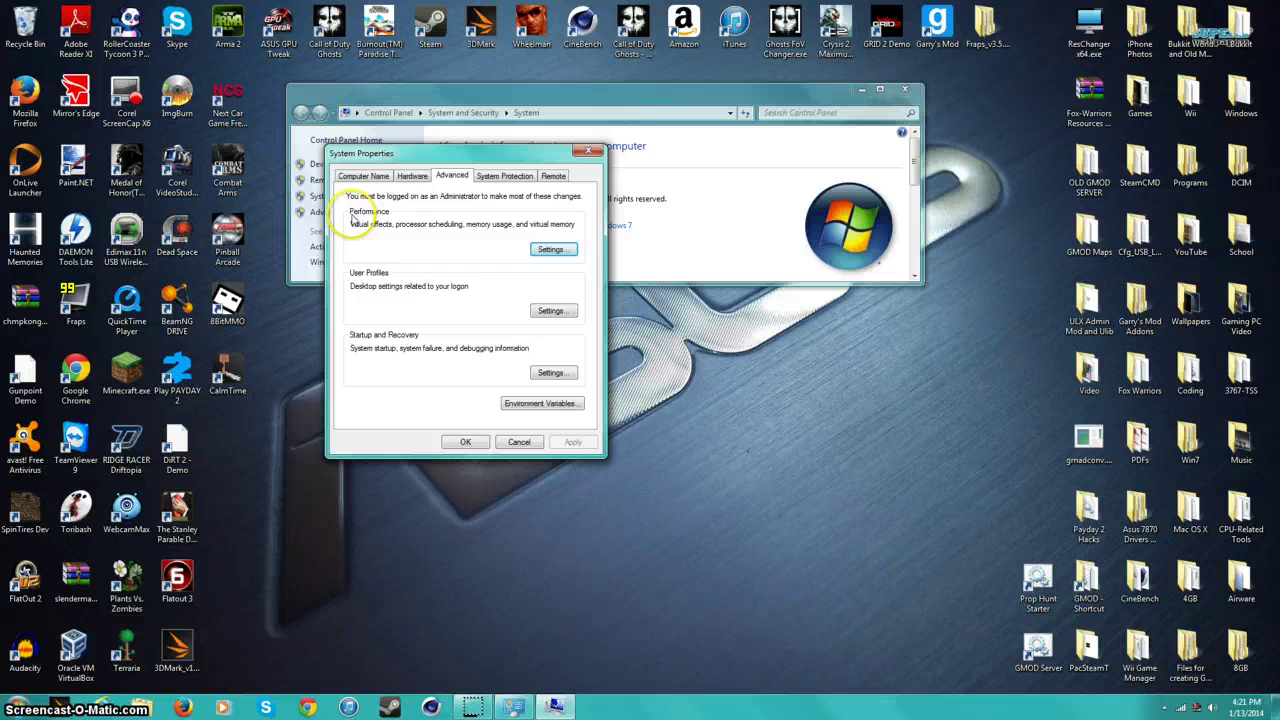
# Step: In Performance Options, select 'Adjust for best performance' to clear all visual effects and confirm with OK
pyautogui.click(414, 211)
pyautogui.click(552, 249)
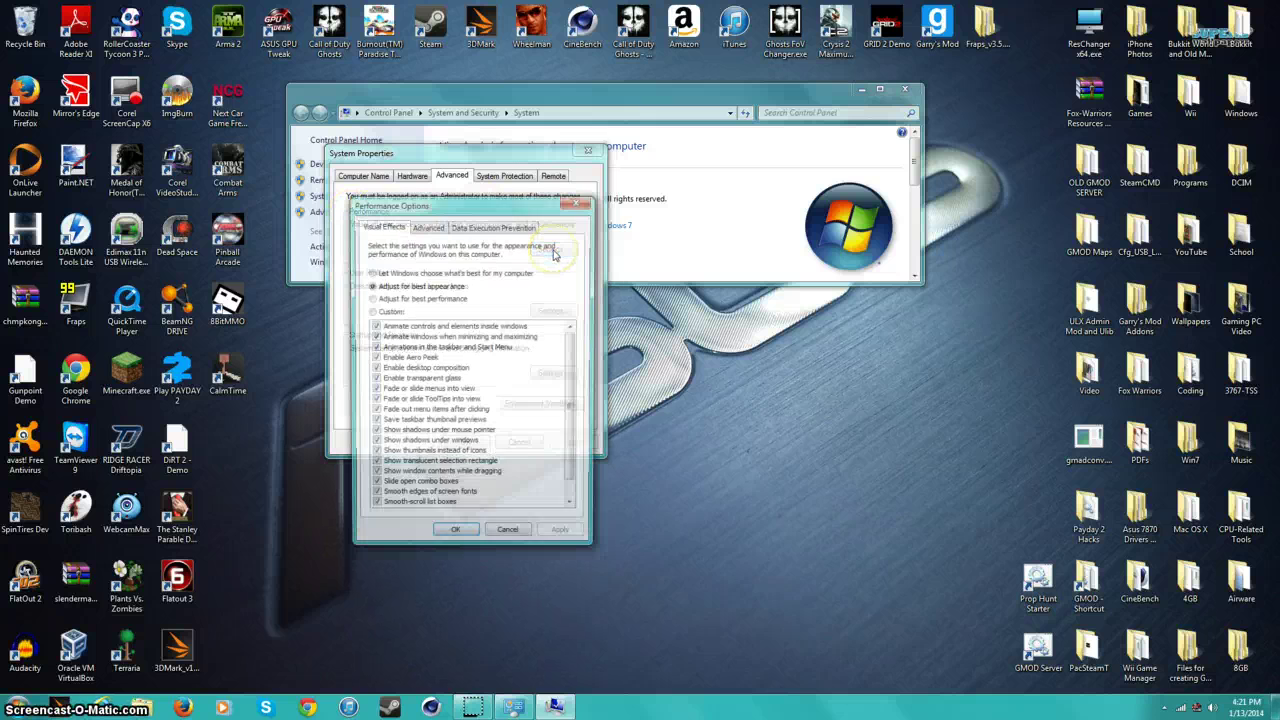
pyautogui.click(550, 257)
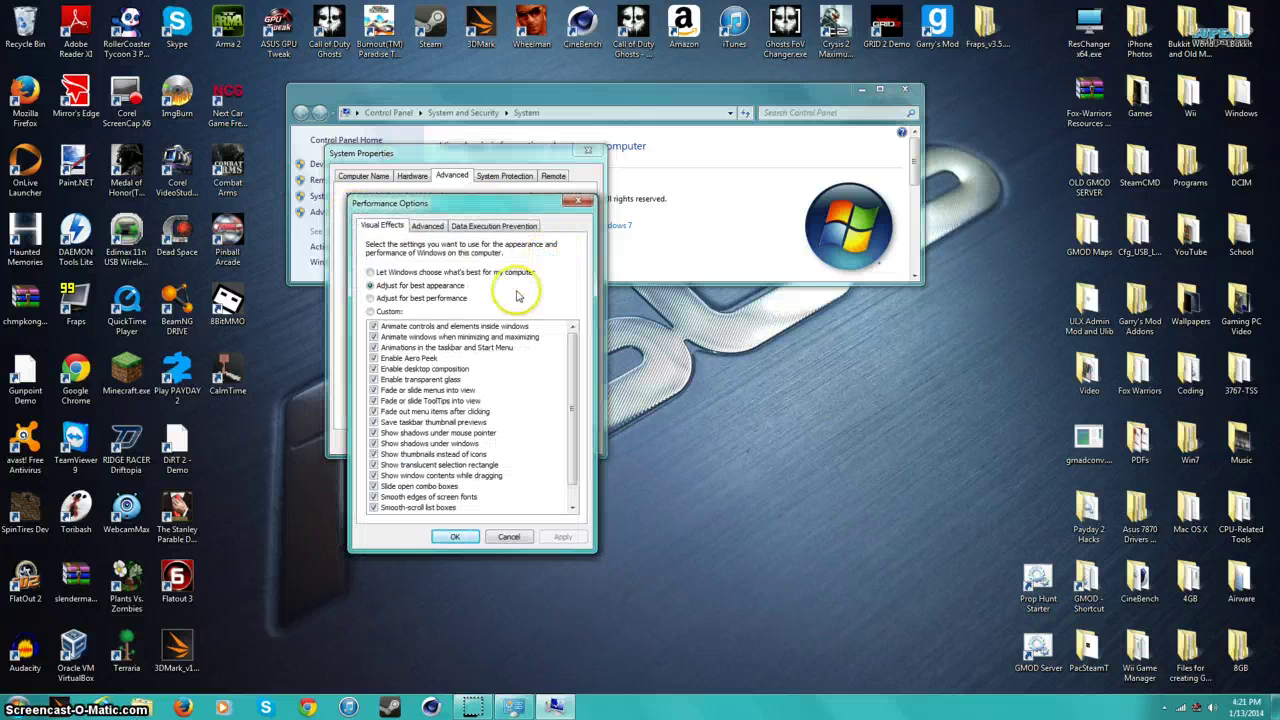
pyautogui.click(430, 299)
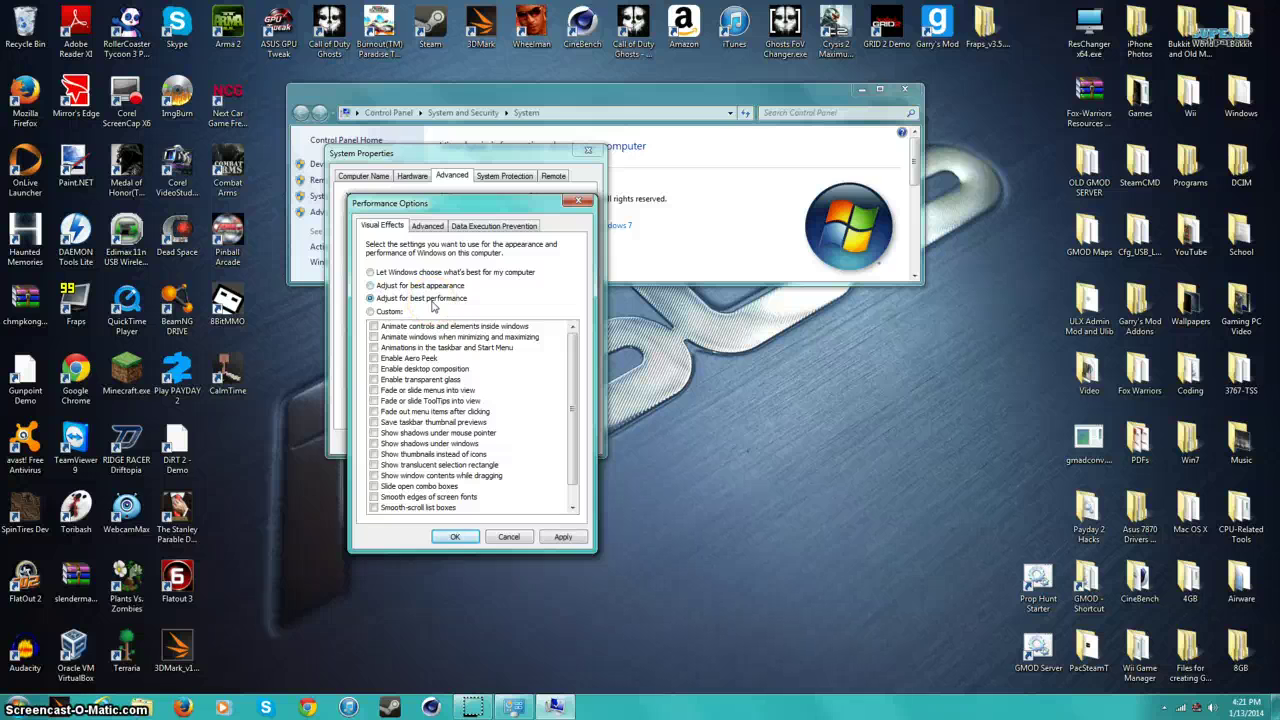
pyautogui.click(456, 538)
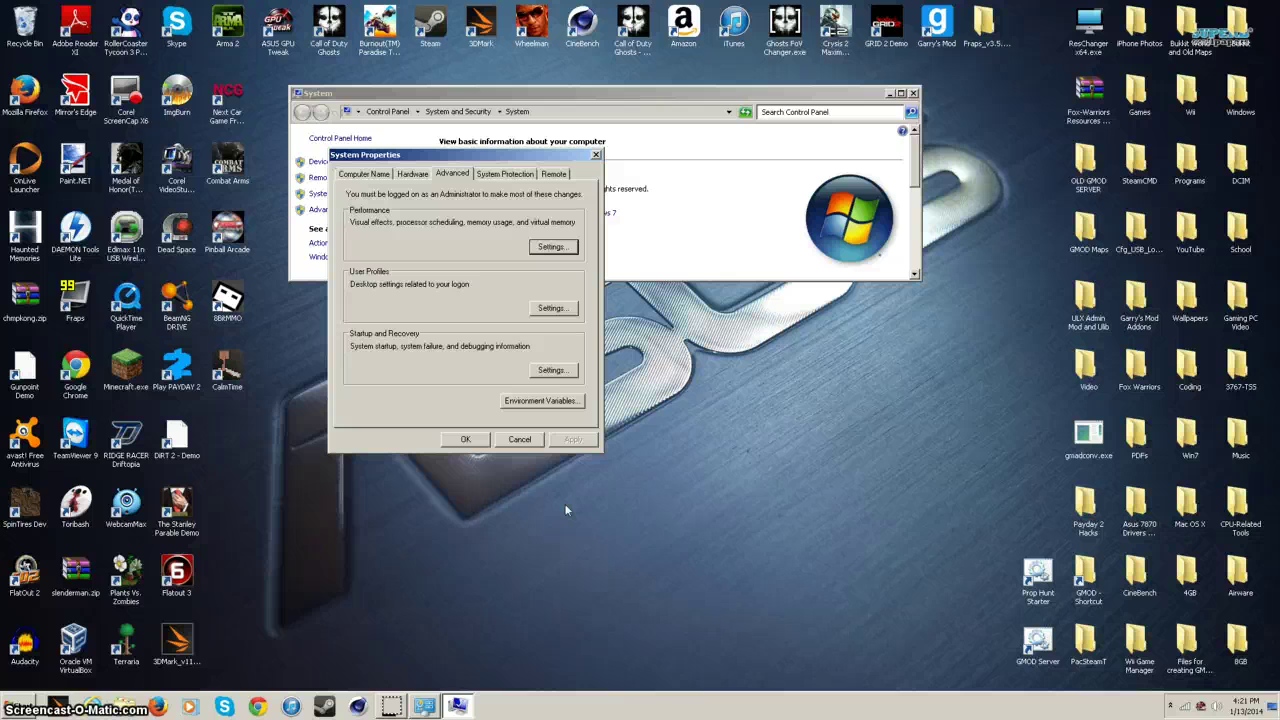
# Step: Browse the Computer Name, Hardware, Advanced, System Protection and Remote tabs of System Properties
pyautogui.click(378, 176)
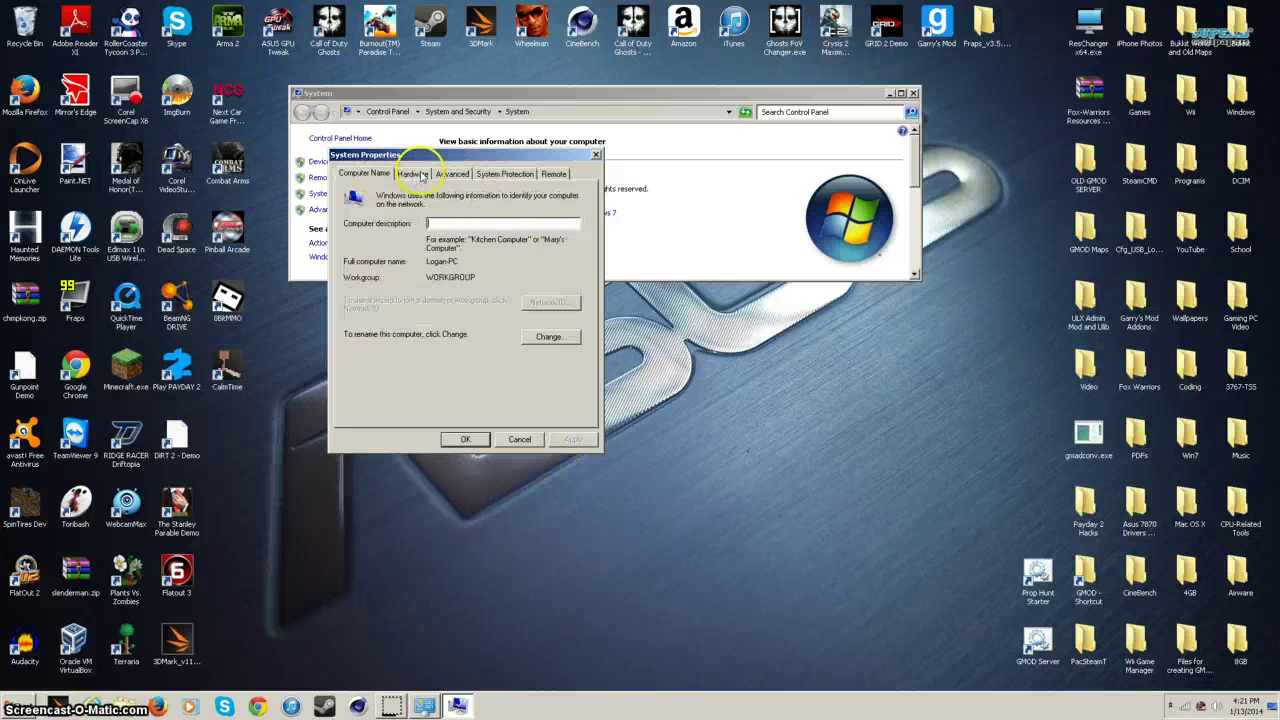
pyautogui.click(413, 174)
pyautogui.click(366, 175)
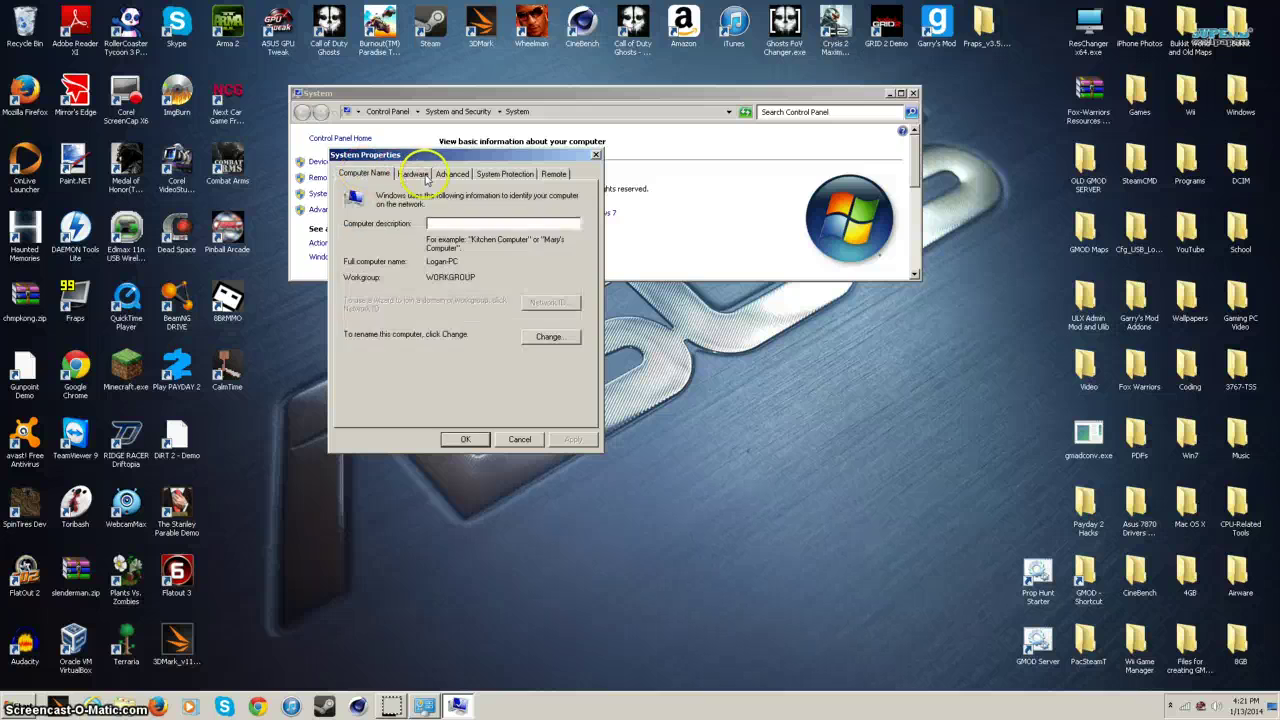
pyautogui.click(451, 174)
pyautogui.click(505, 174)
pyautogui.click(552, 175)
pyautogui.click(505, 174)
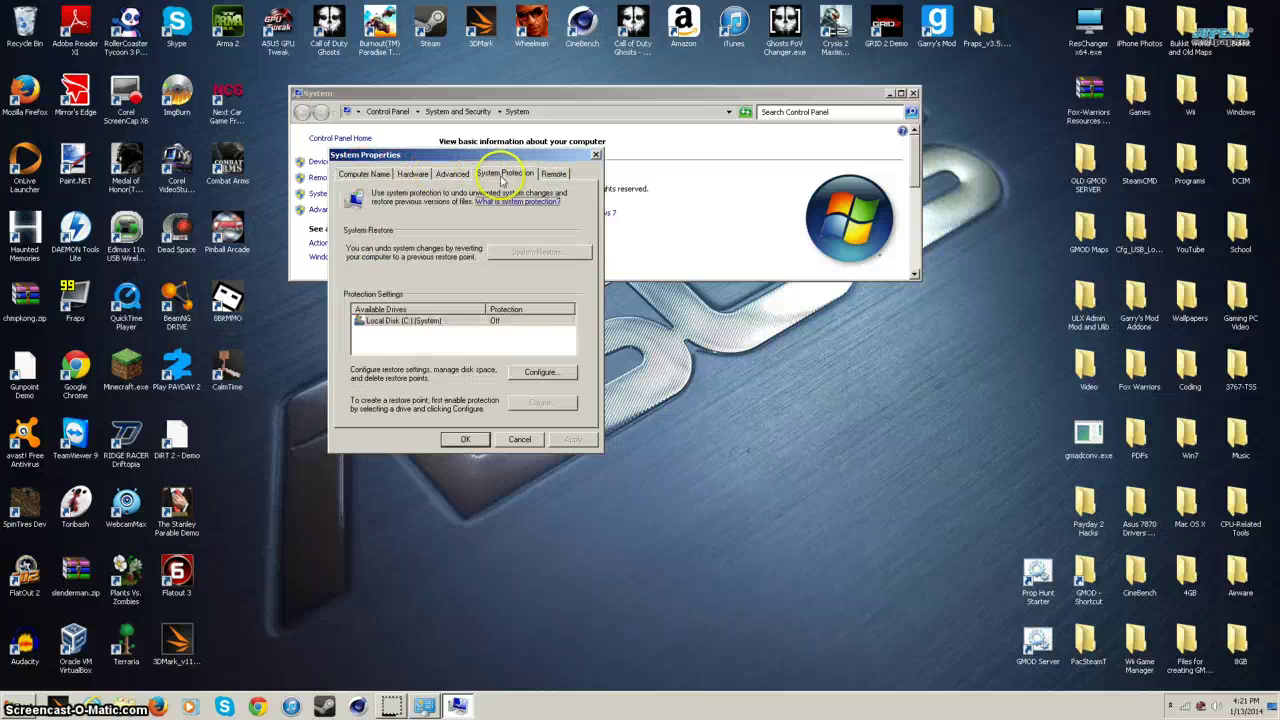
pyautogui.click(451, 174)
# Step: Revisit the Hardware tab, then close System Properties and the System window
pyautogui.click(413, 174)
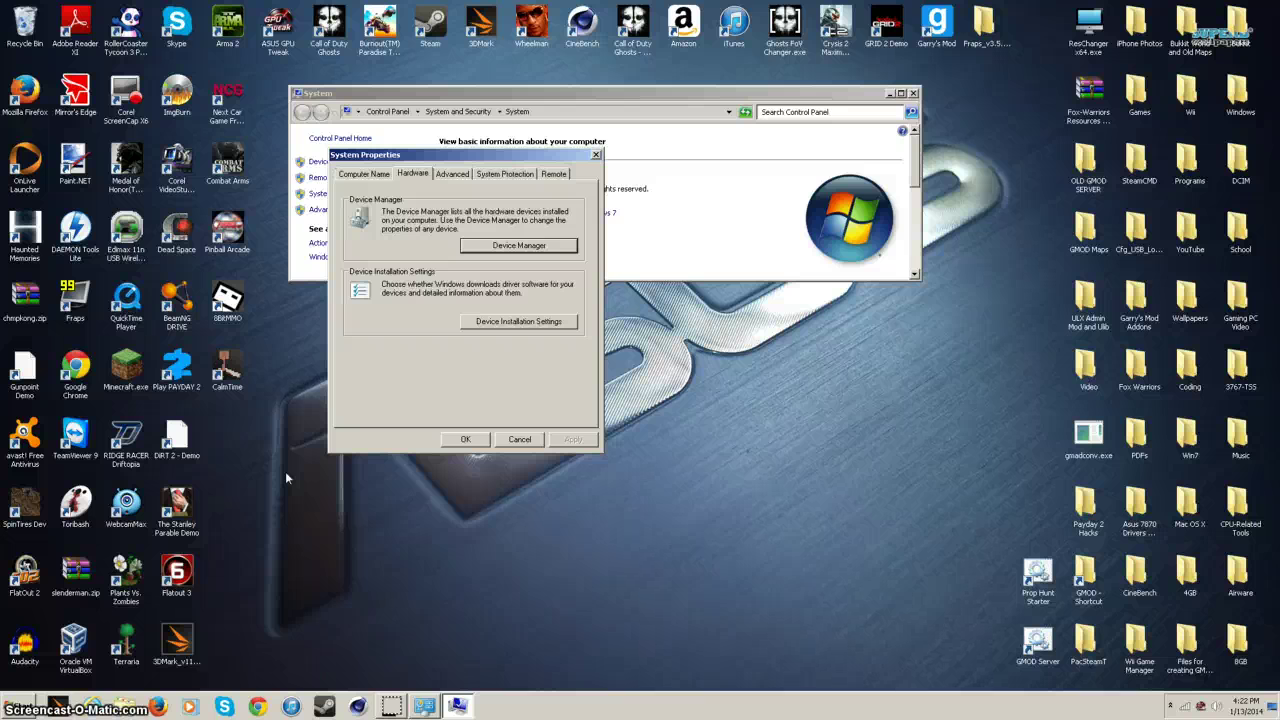
pyautogui.click(596, 155)
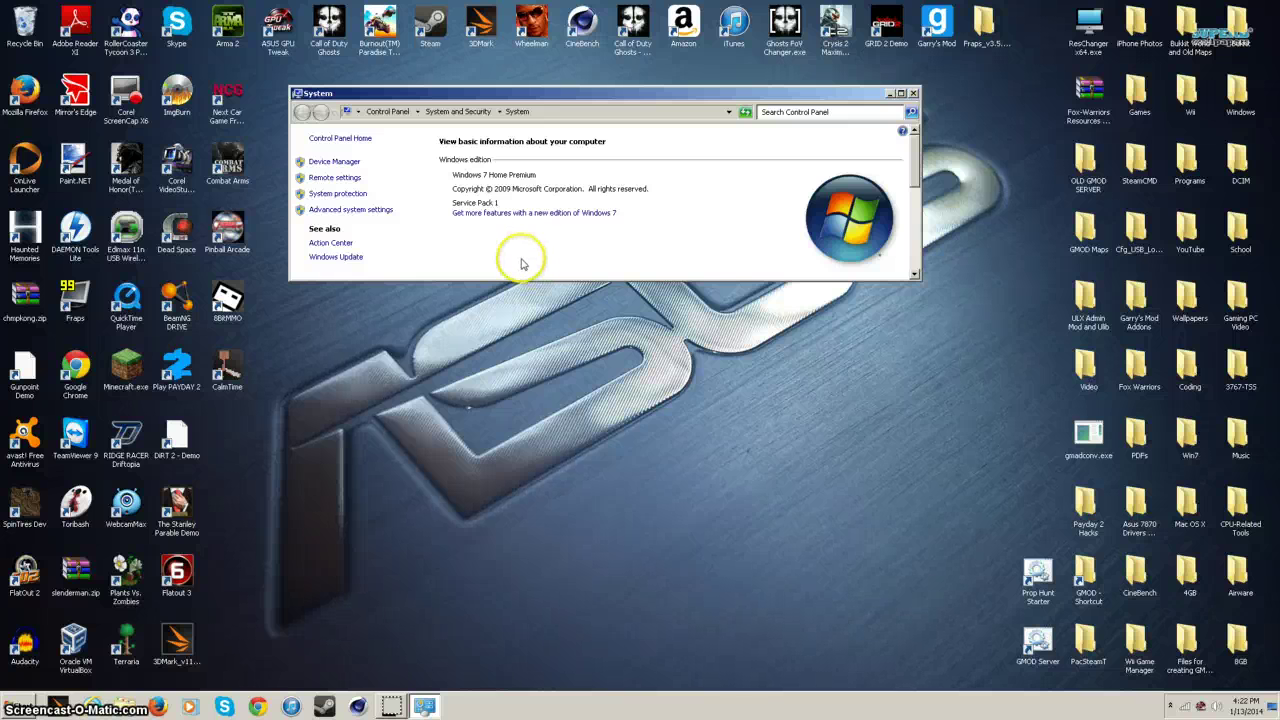
pyautogui.click(912, 93)
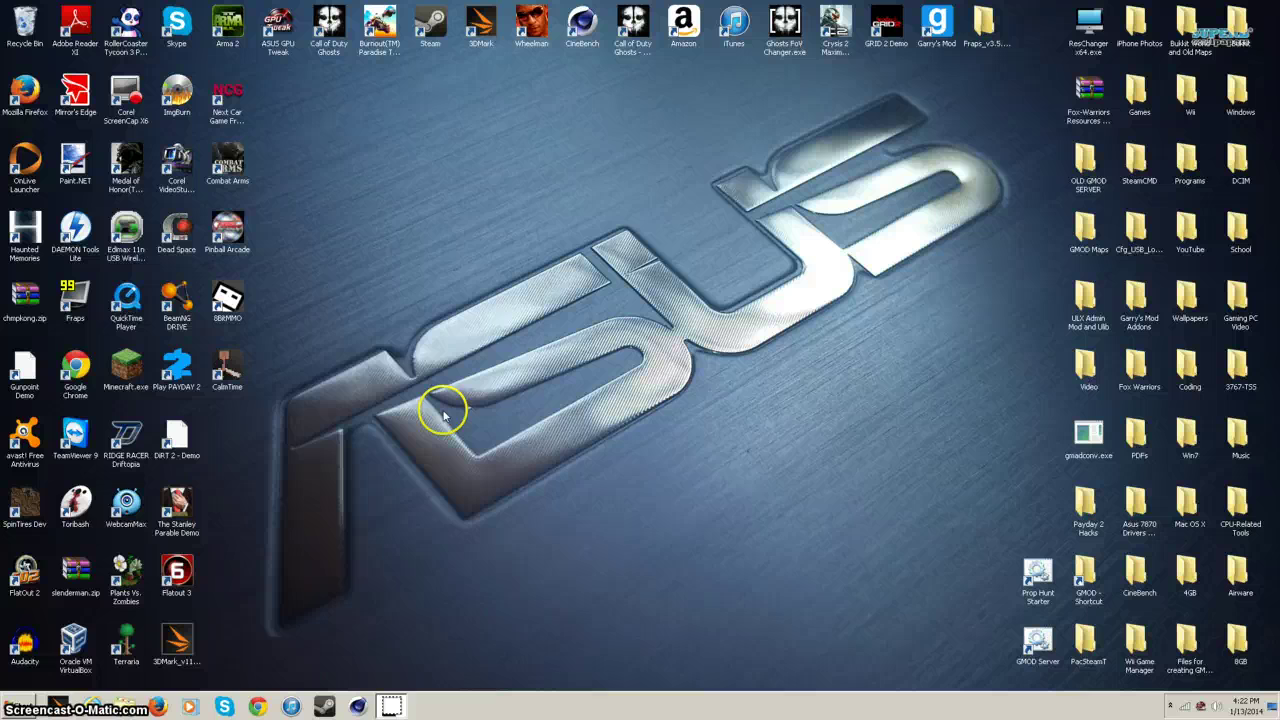
pyautogui.click(18, 704)
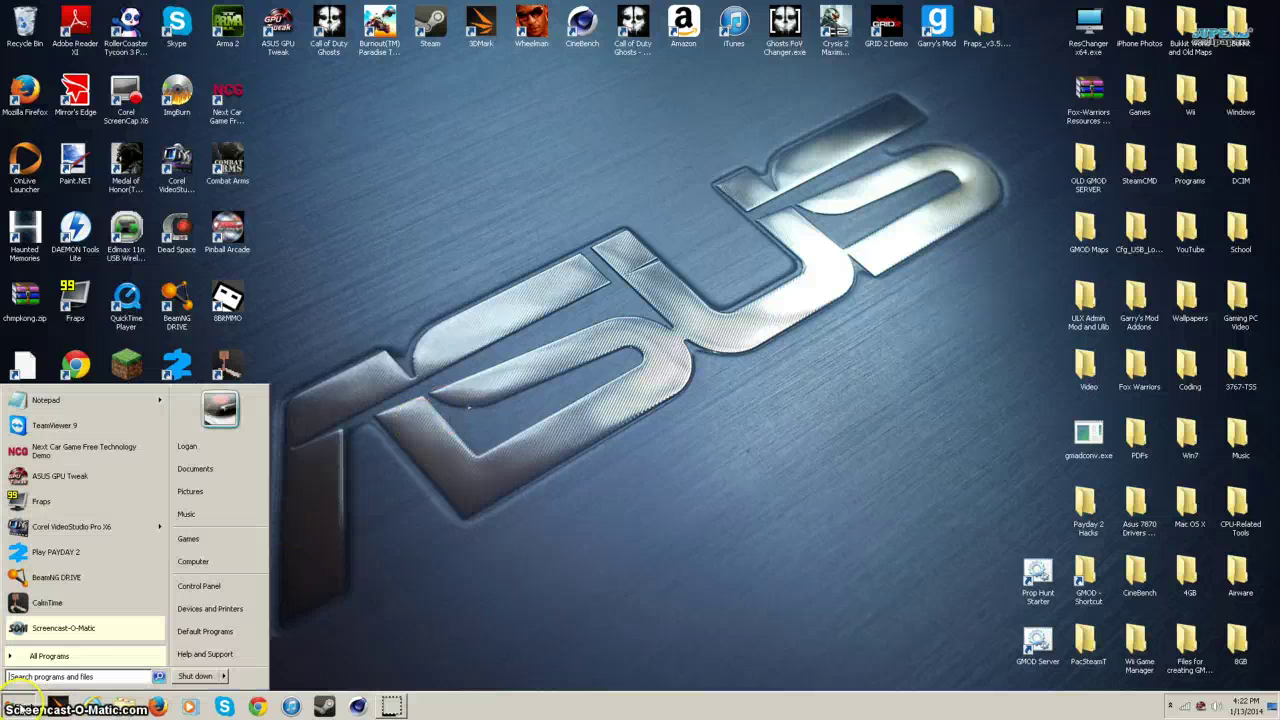
pyautogui.click(205, 586)
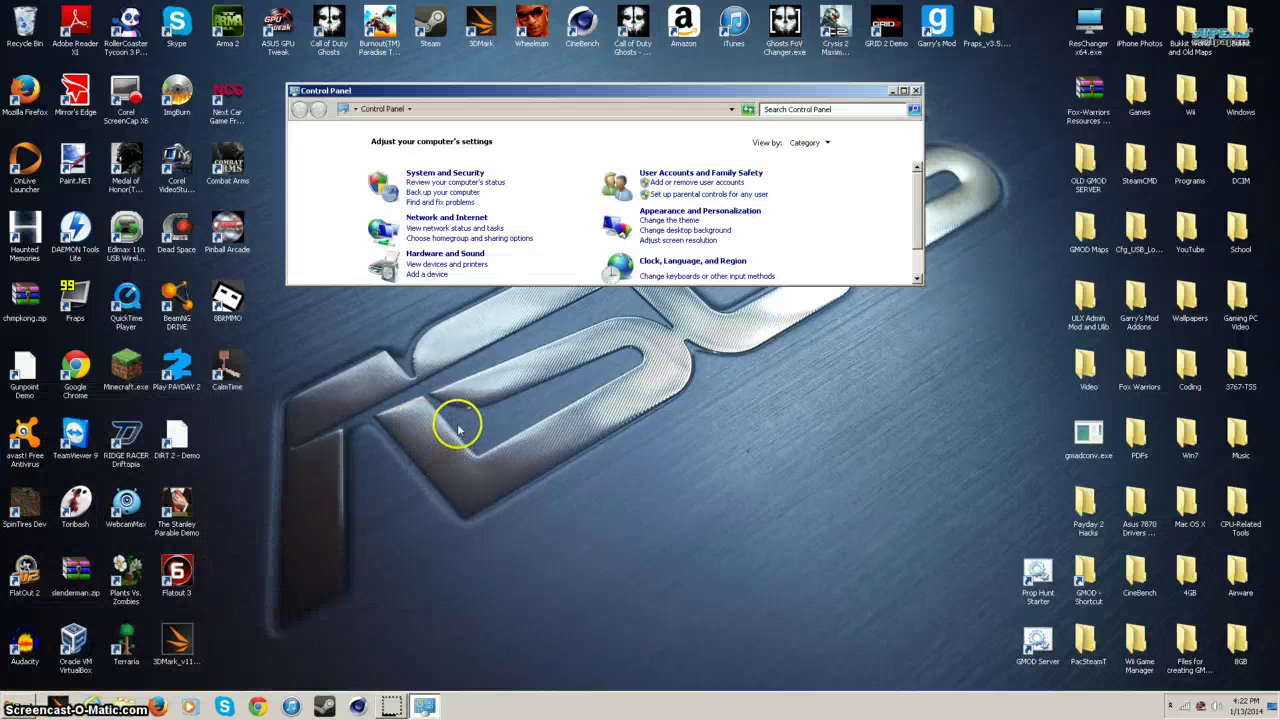
pyautogui.click(903, 91)
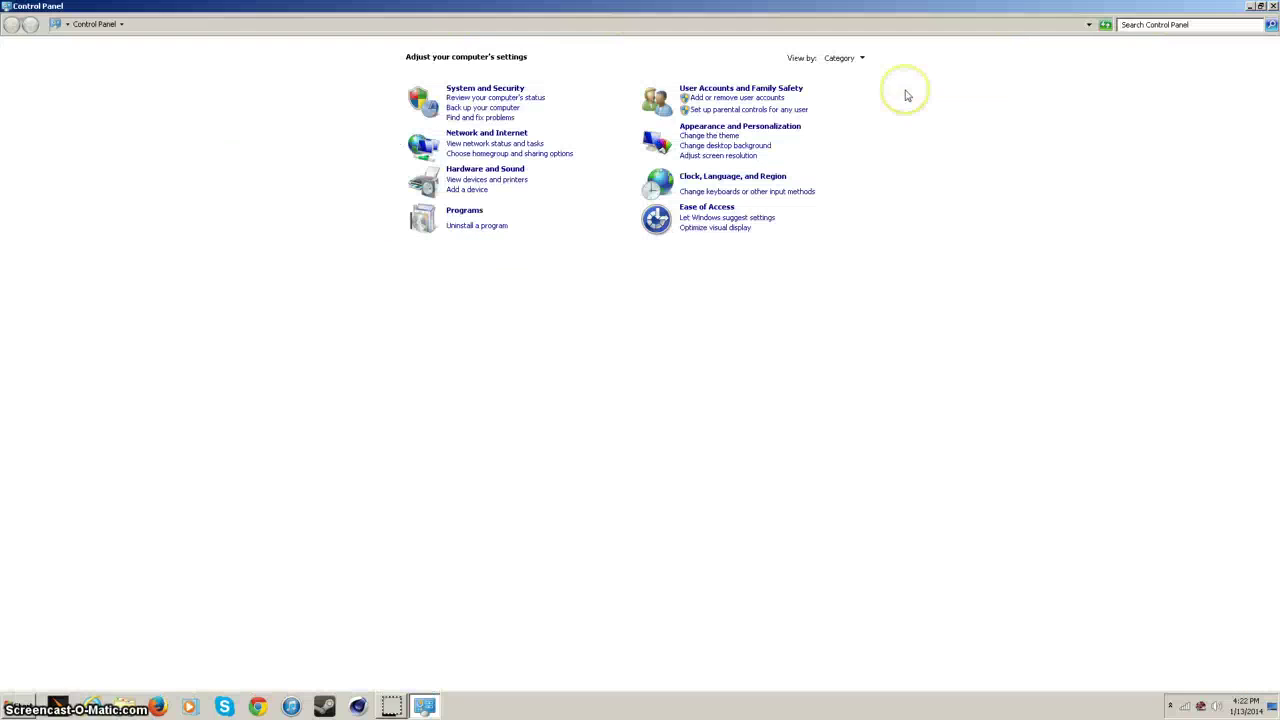
pyautogui.click(471, 92)
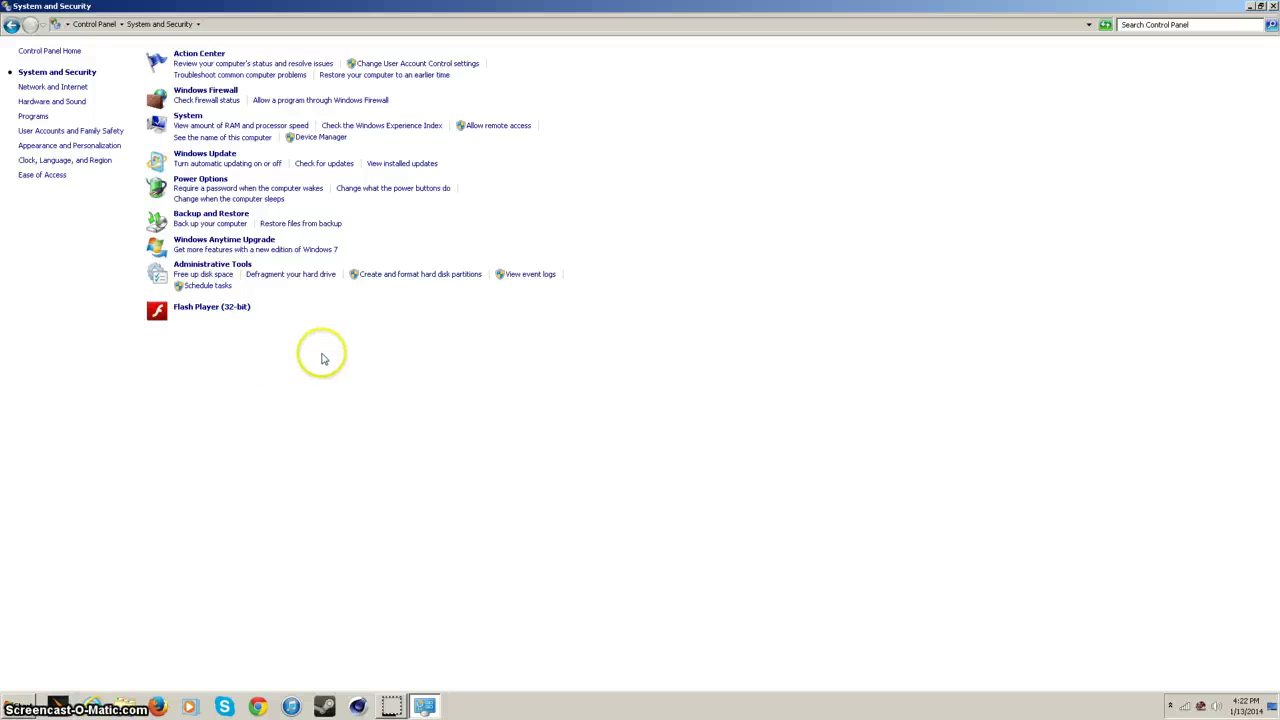
# Step: Run 'Free up disk space' so Disk Cleanup scans drive C: and finds up to 32.6 GB
pyautogui.click(457, 704)
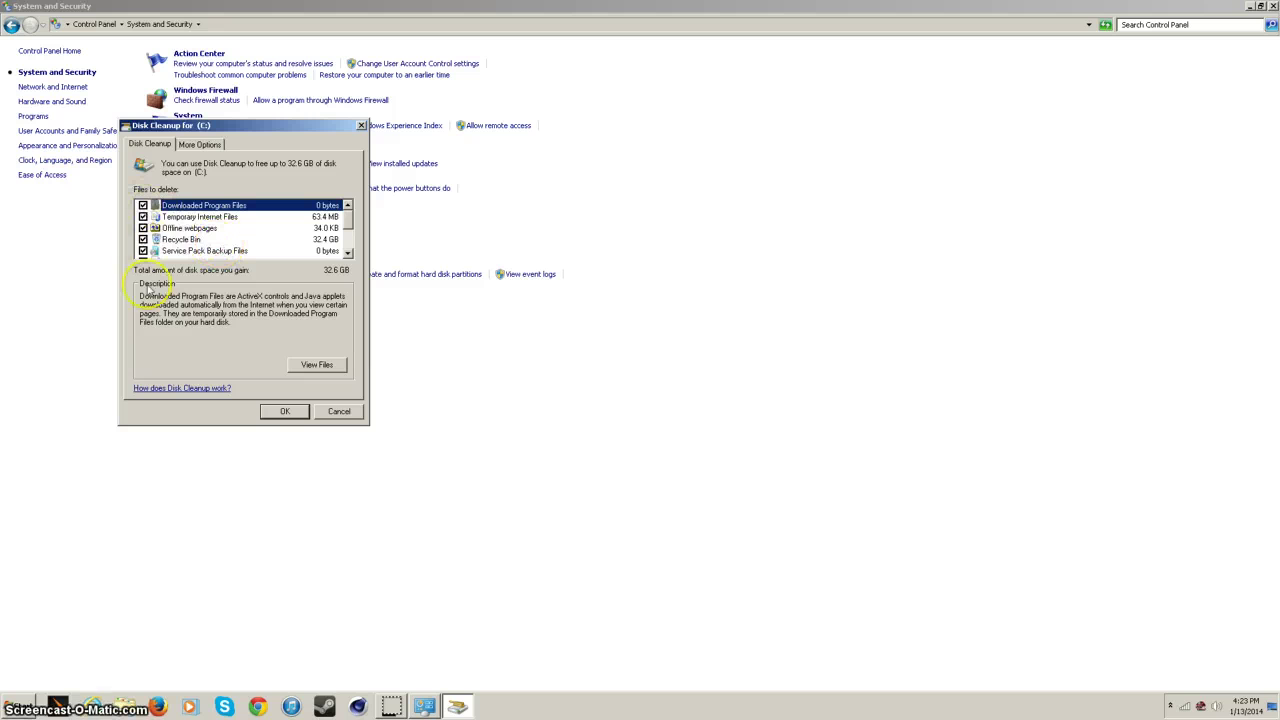
# Step: Scroll through Disk Cleanup's Files to delete categories, then cancel without deleting any files
pyautogui.scroll(-2, 348, 237)
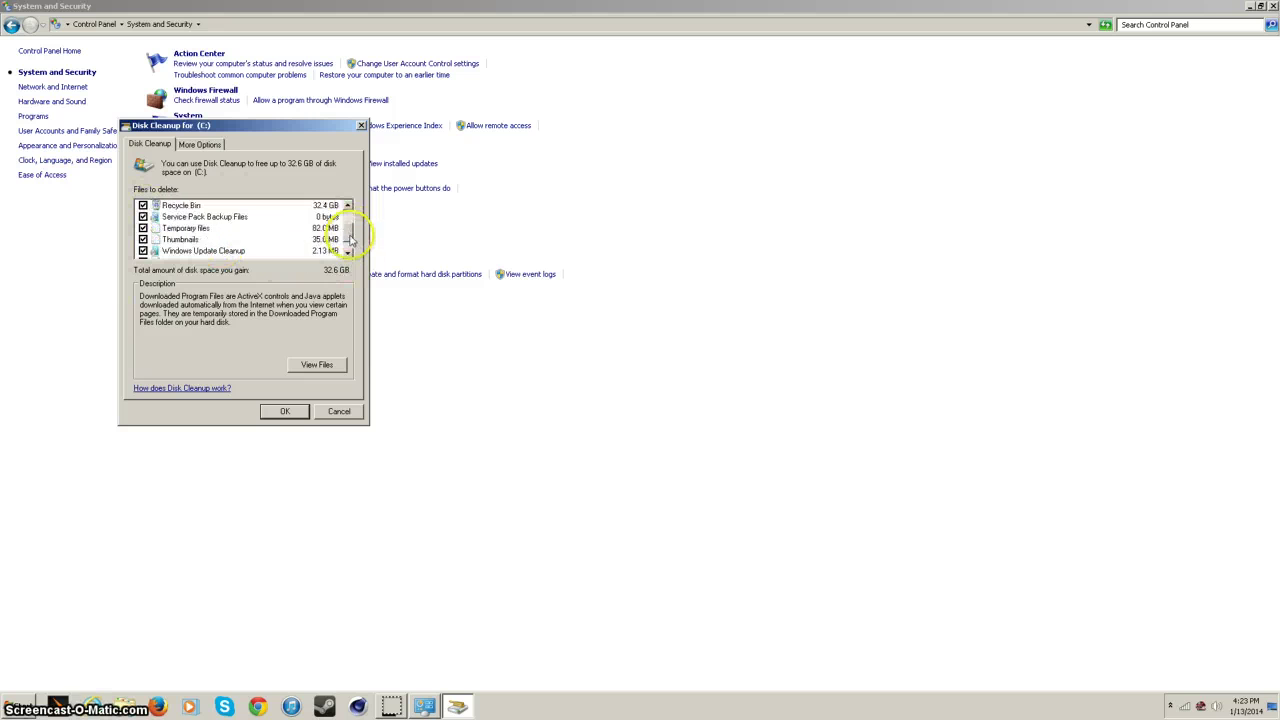
pyautogui.scroll(3, 348, 237)
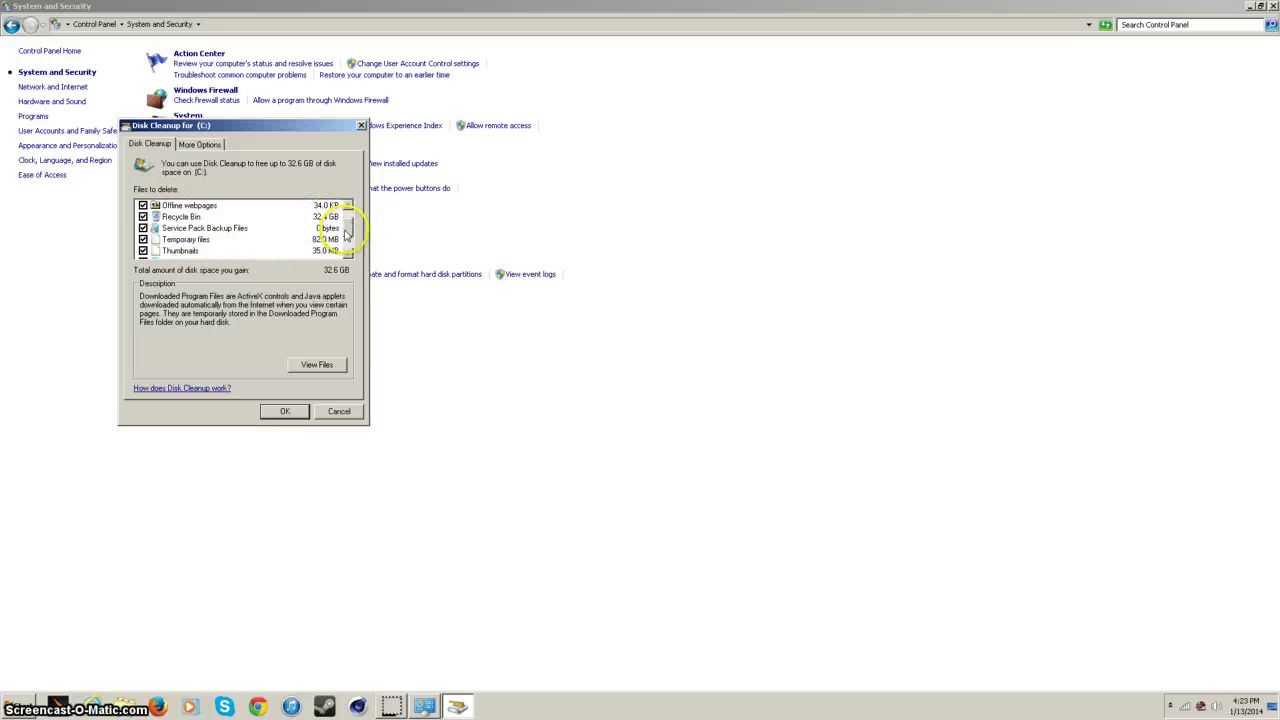
pyautogui.scroll(1, 348, 237)
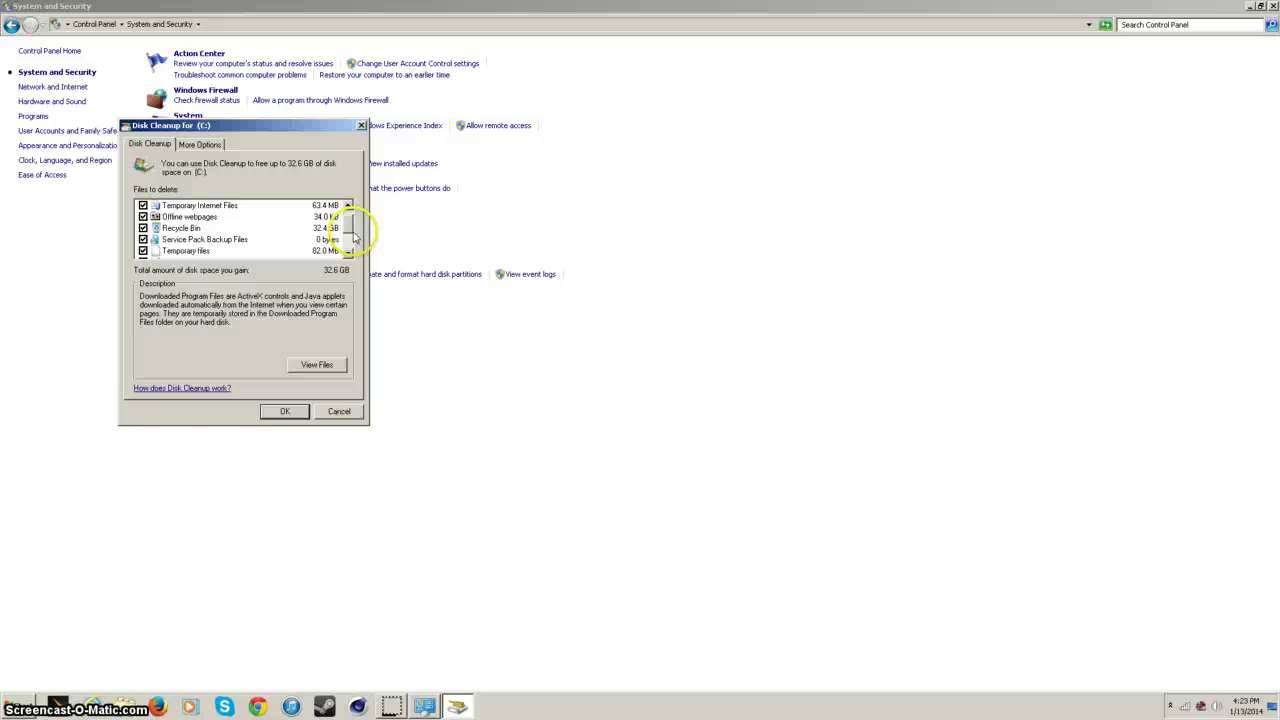
pyautogui.scroll(-2, 350, 272)
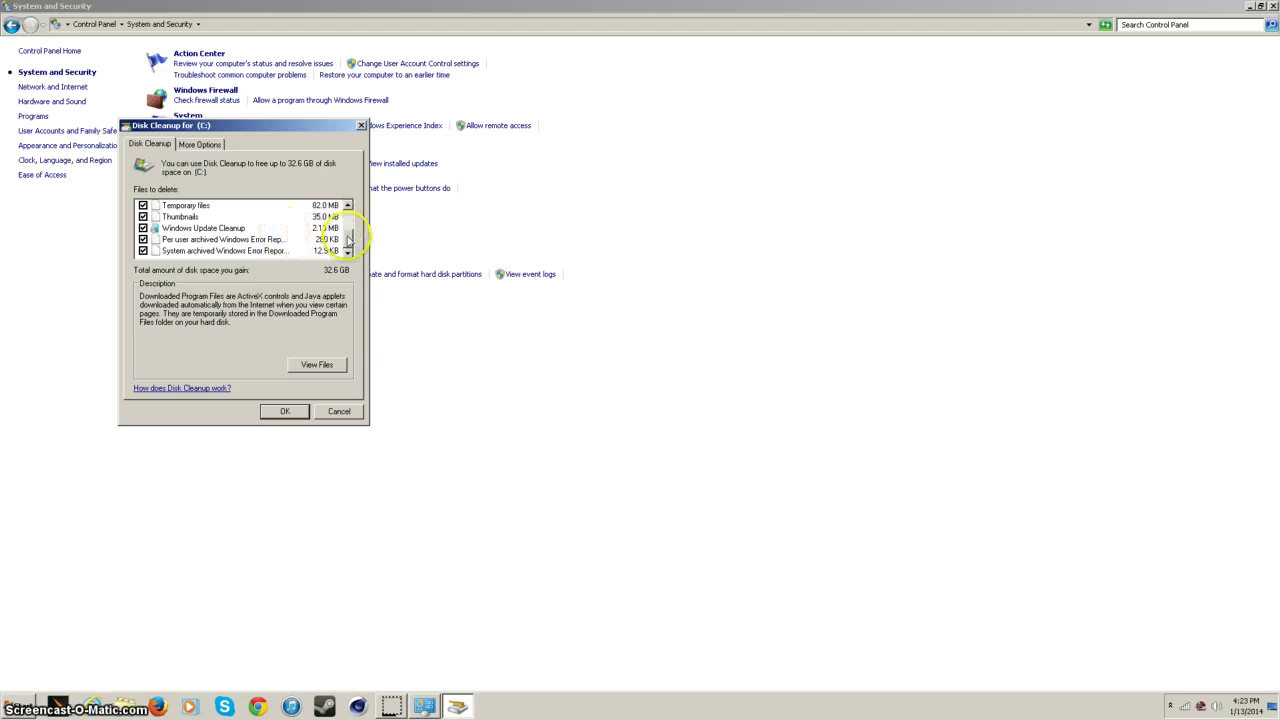
pyautogui.scroll(1, 350, 240)
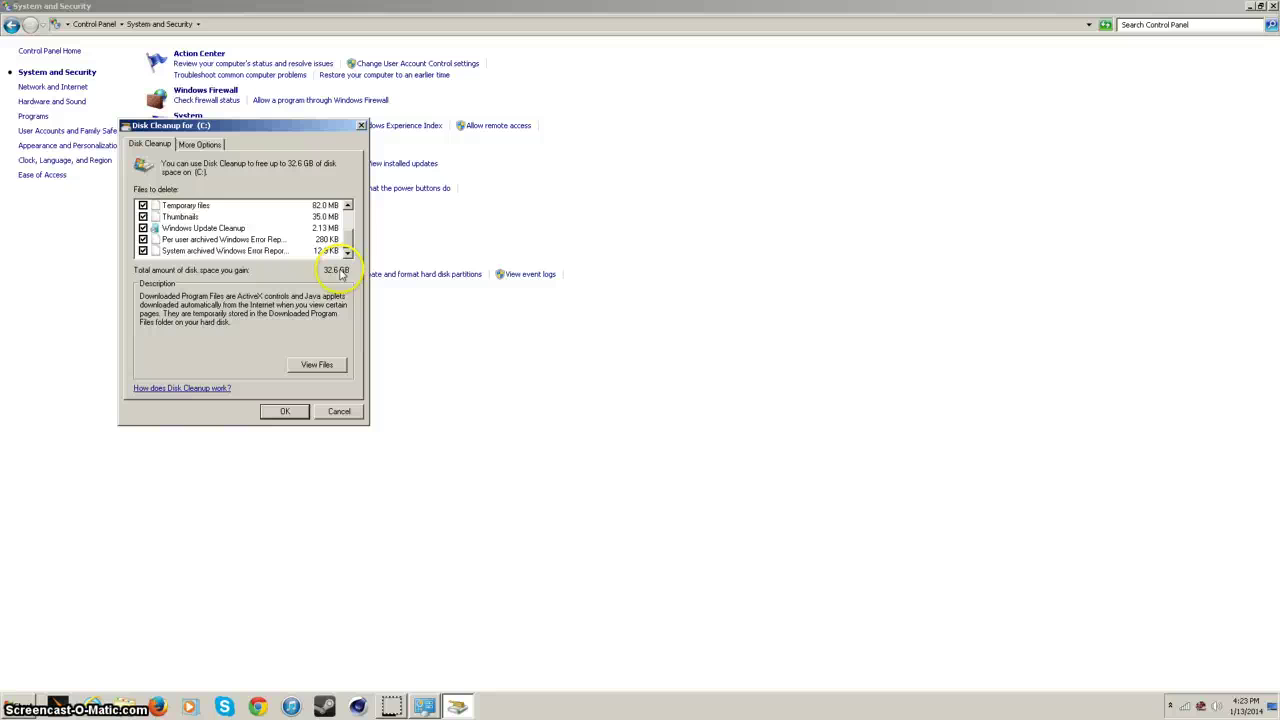
pyautogui.scroll(3, 337, 281)
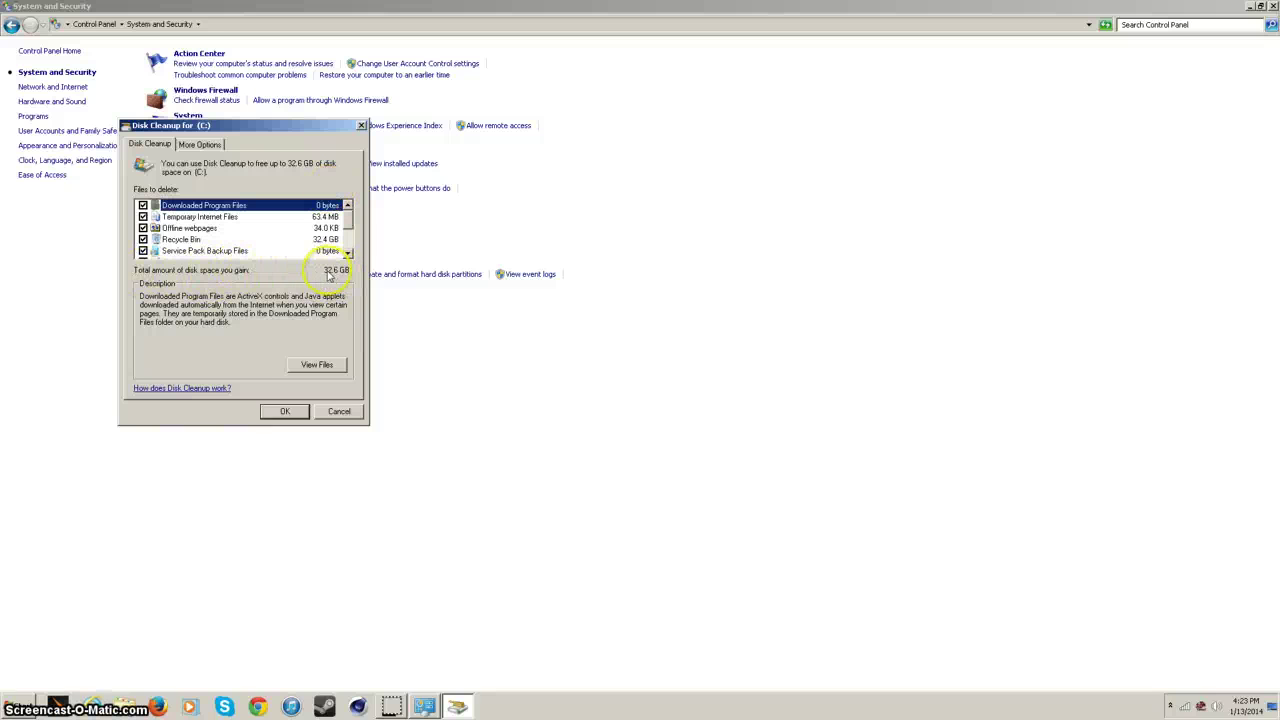
pyautogui.scroll(-3, 349, 248)
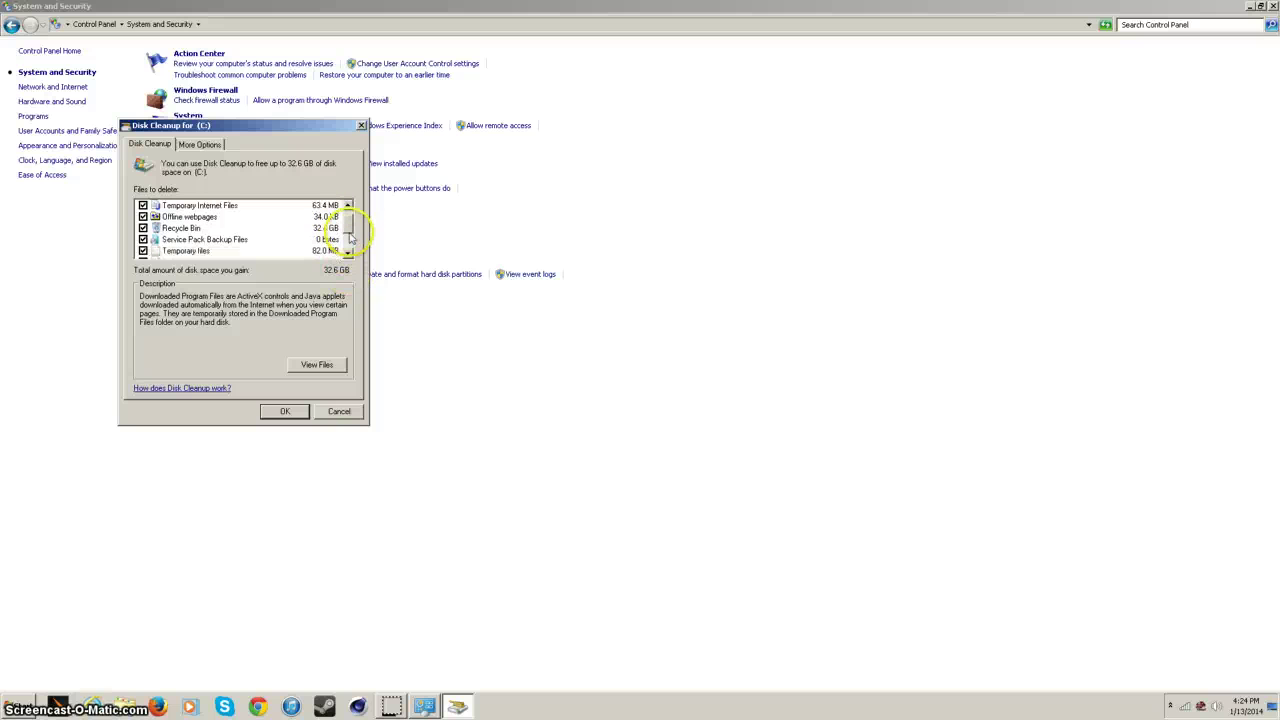
pyautogui.scroll(-2, 350, 252)
pyautogui.scroll(3, 350, 253)
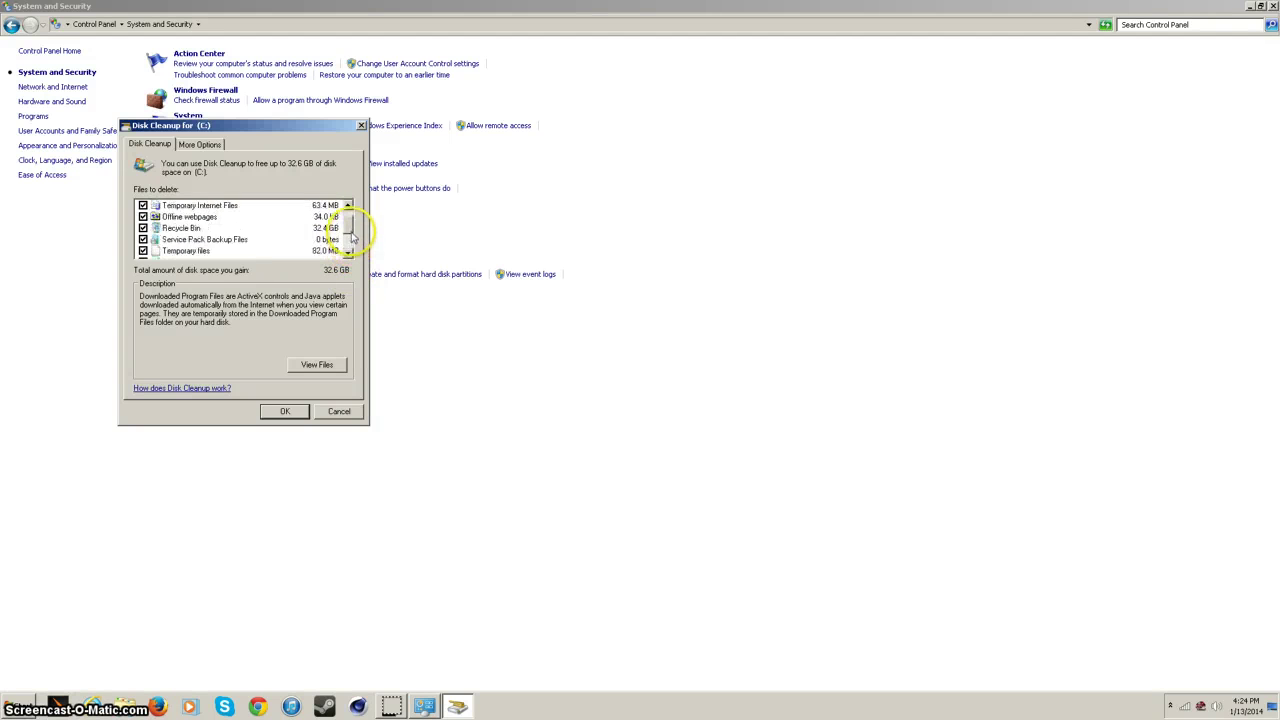
pyautogui.scroll(-3, 352, 258)
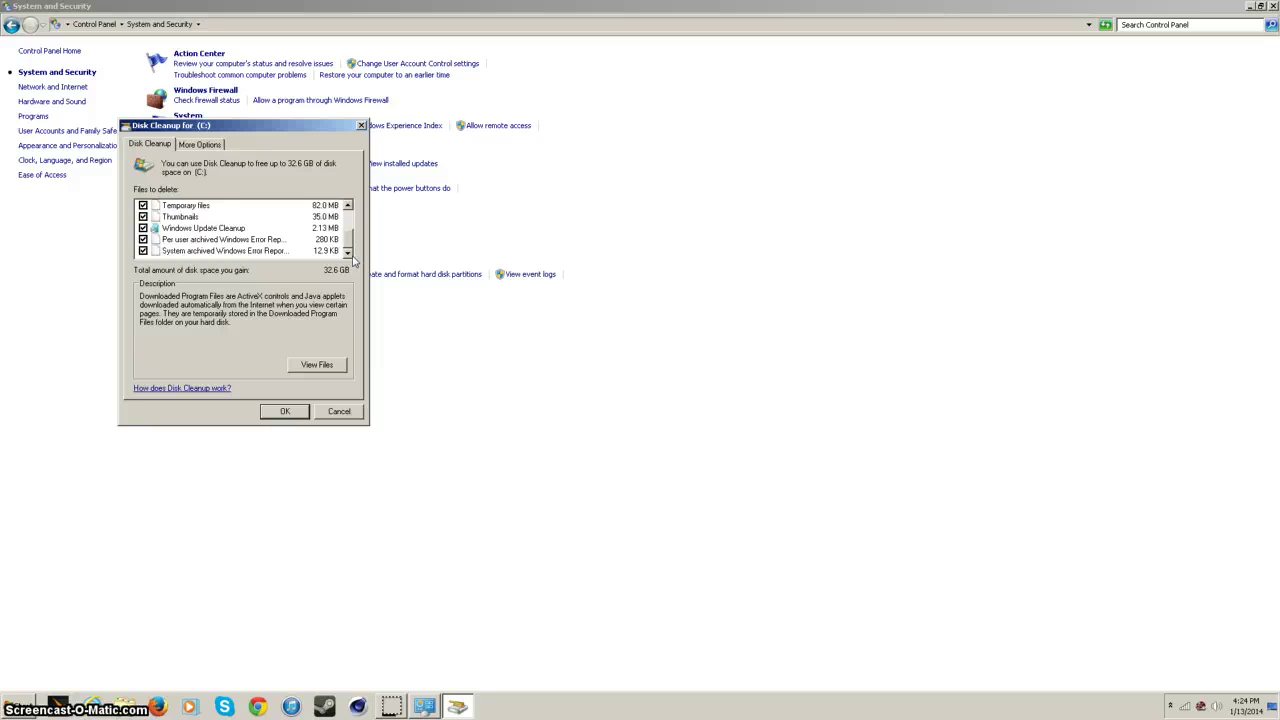
pyautogui.click(351, 233)
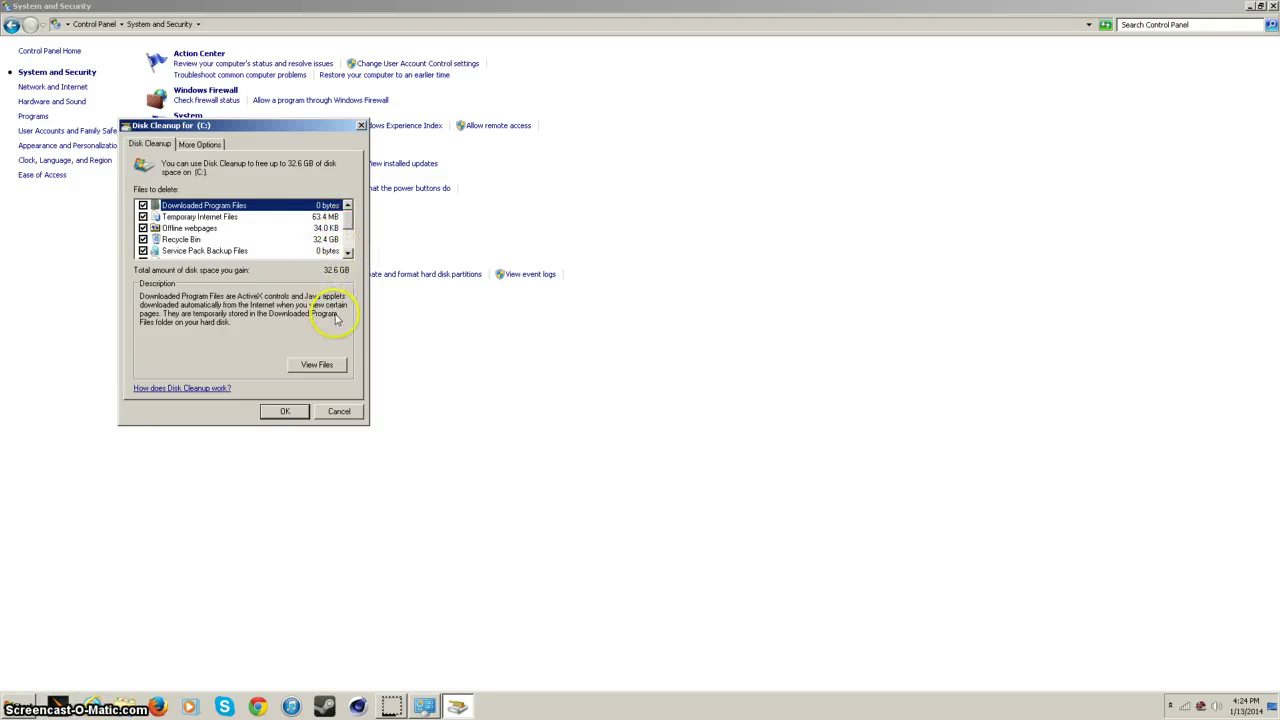
pyautogui.click(338, 413)
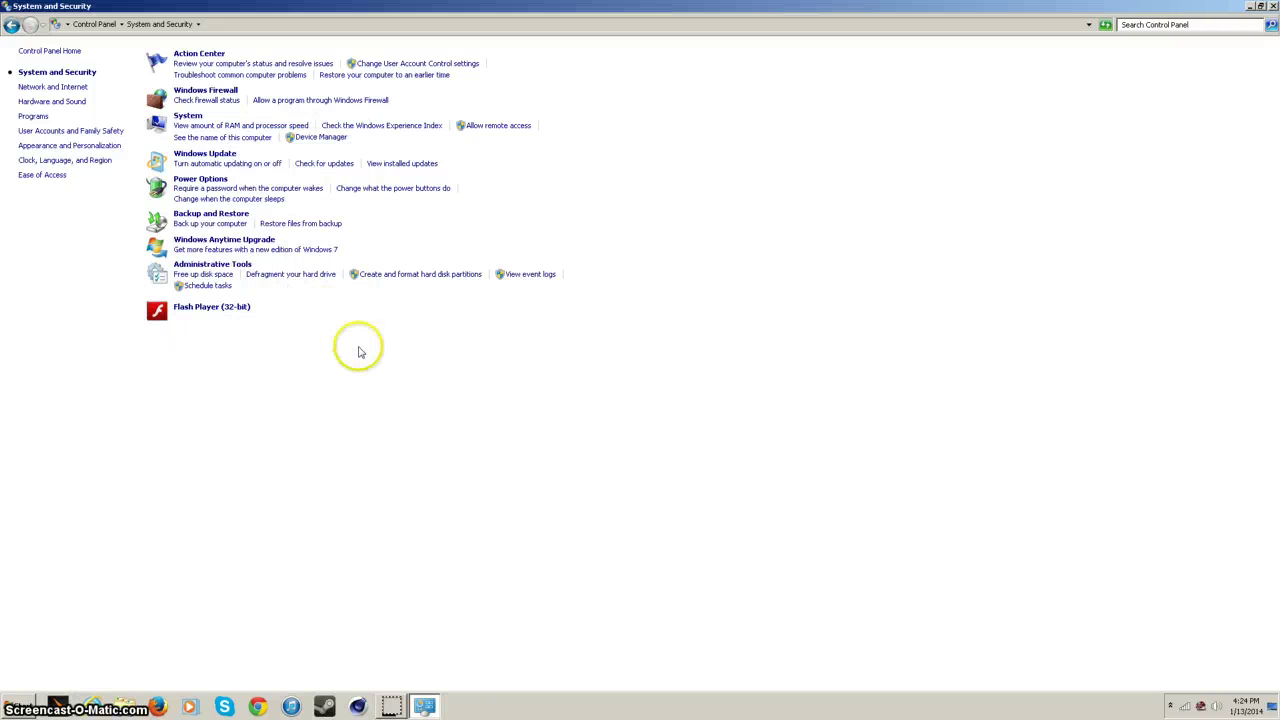
pyautogui.click(289, 275)
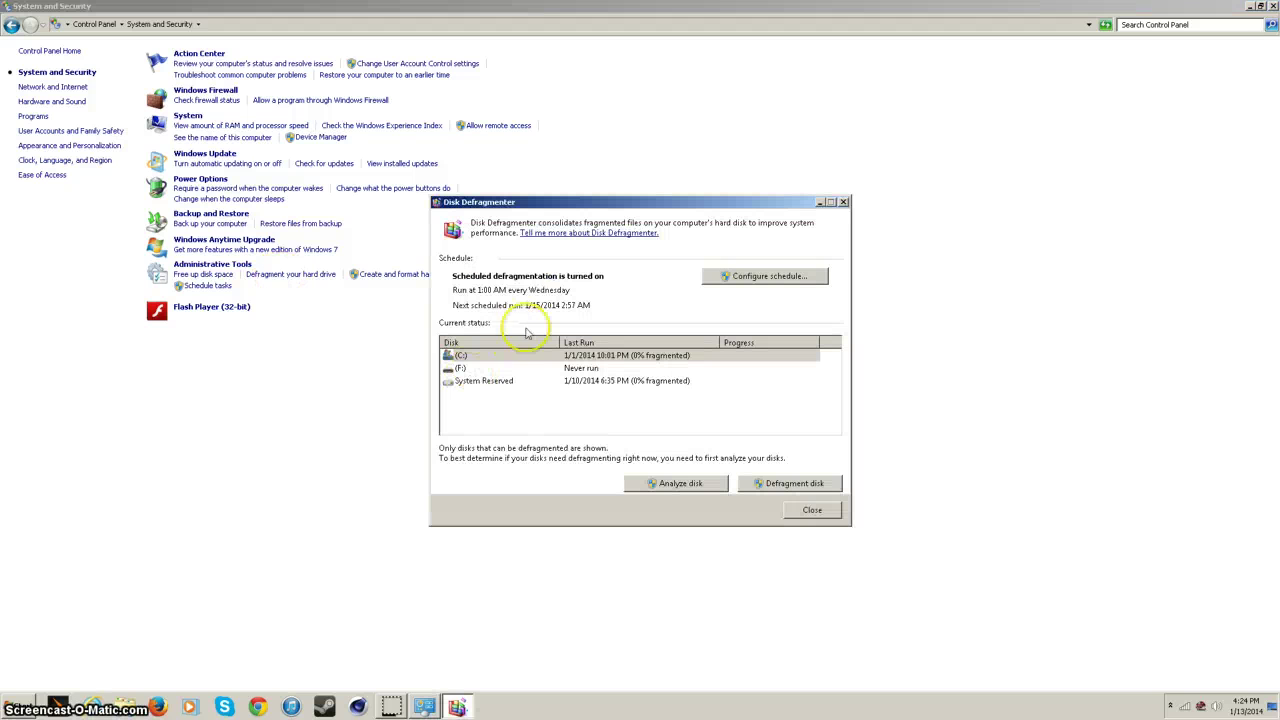
pyautogui.moveTo(597, 205); pyautogui.dragTo(603, 184)
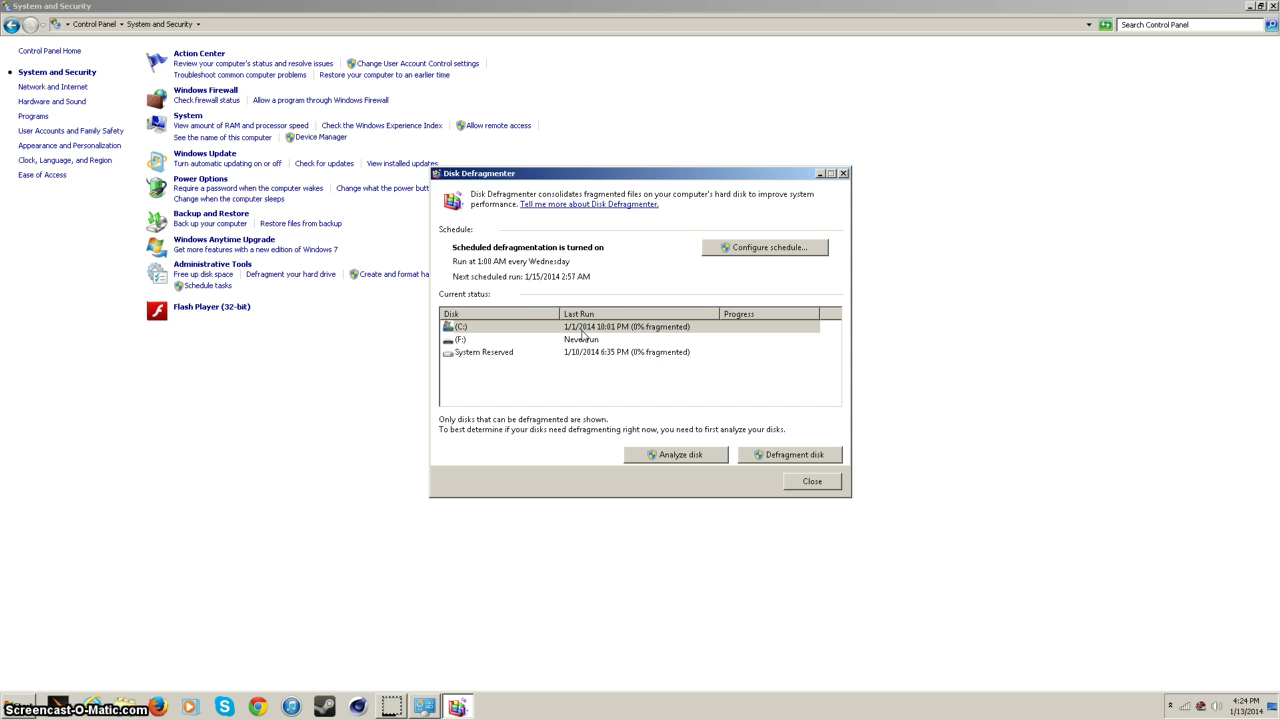
pyautogui.click(668, 369)
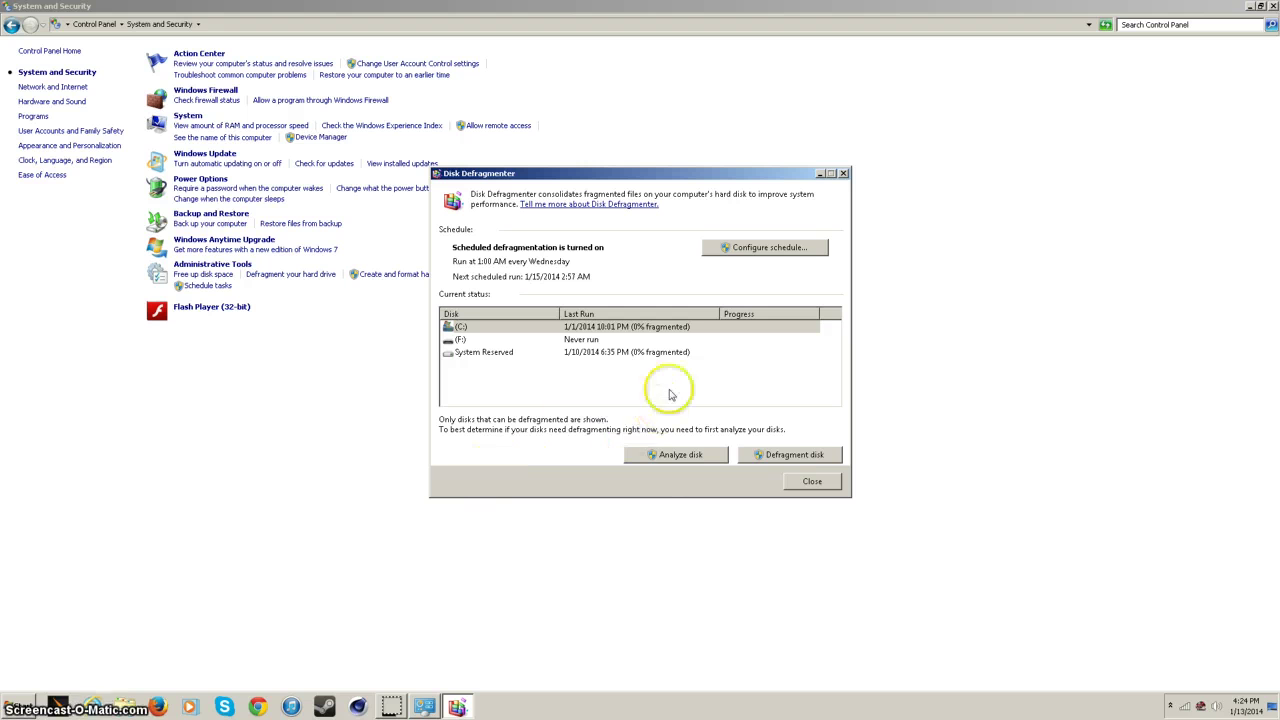
pyautogui.click(686, 463)
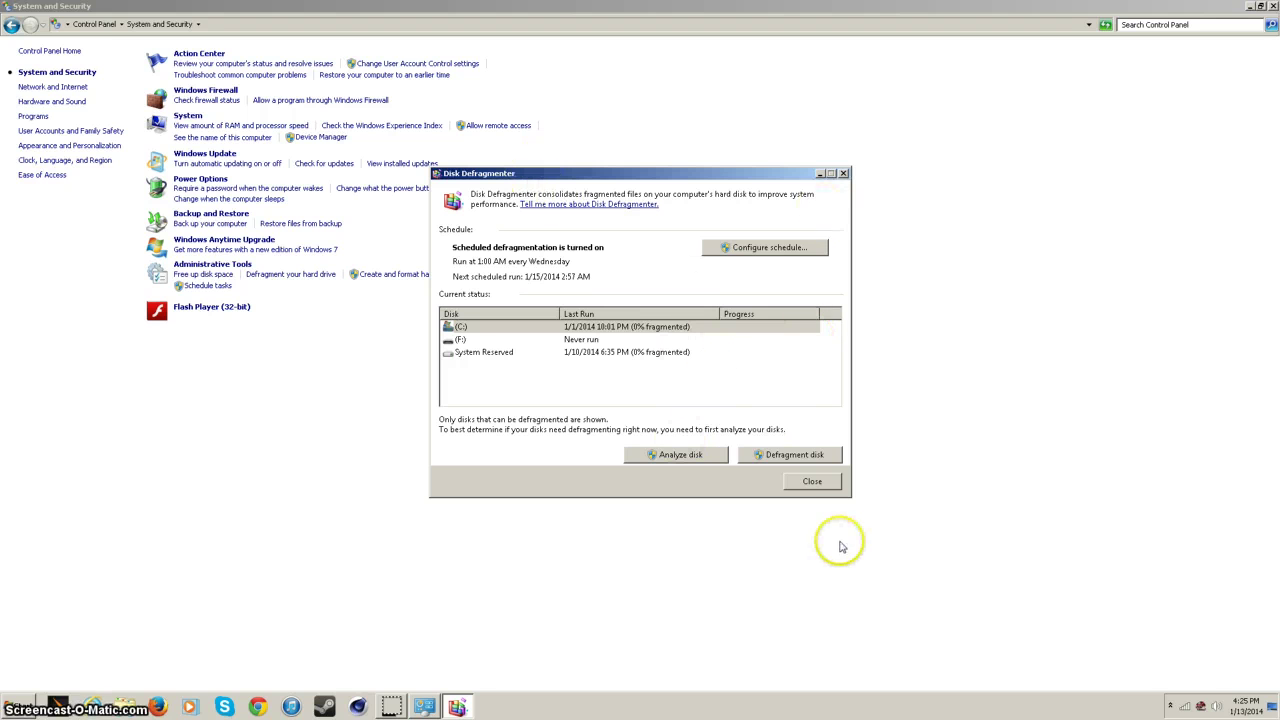
pyautogui.click(812, 481)
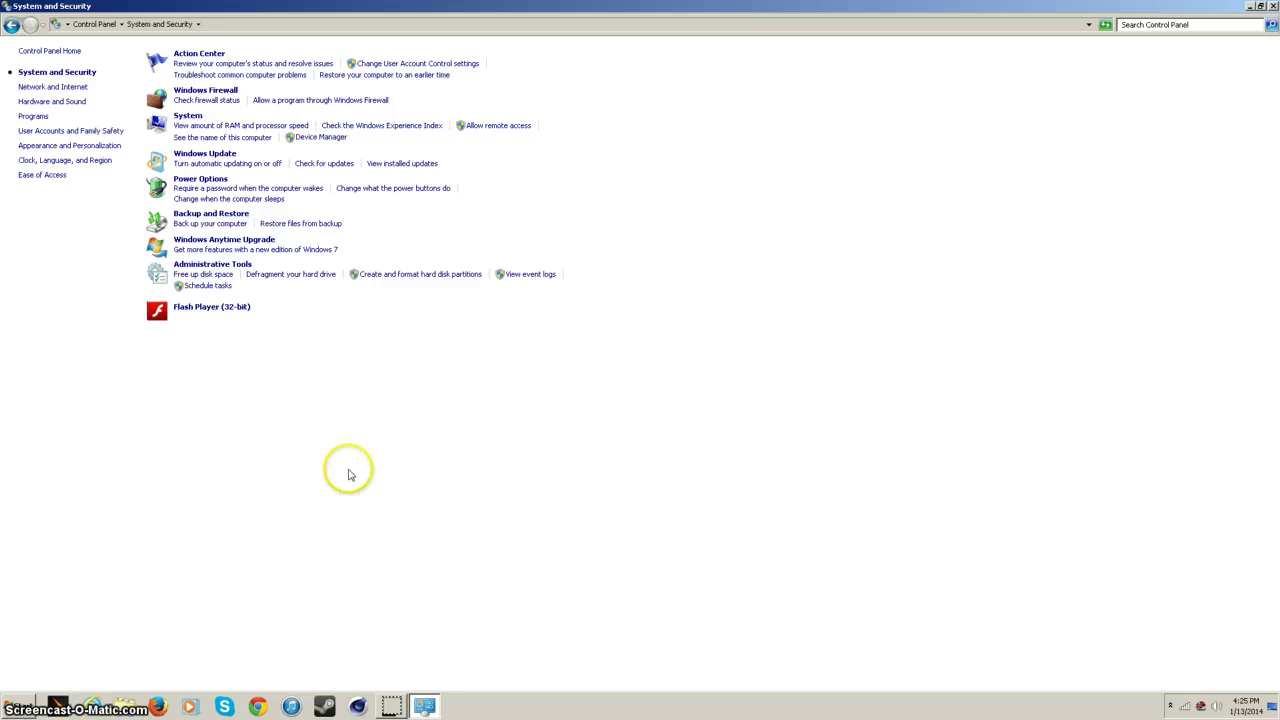
# Step: Close the Control Panel window to return to the Windows 7 desktop
pyautogui.click(1272, 6)
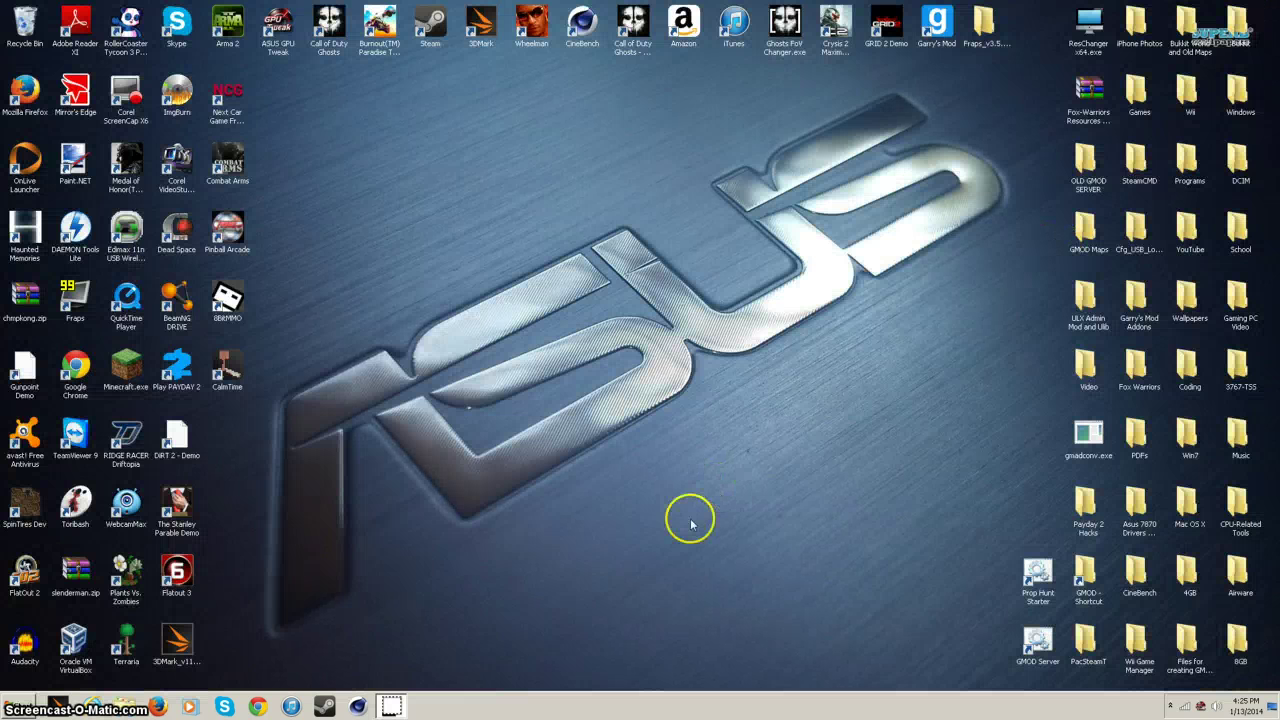